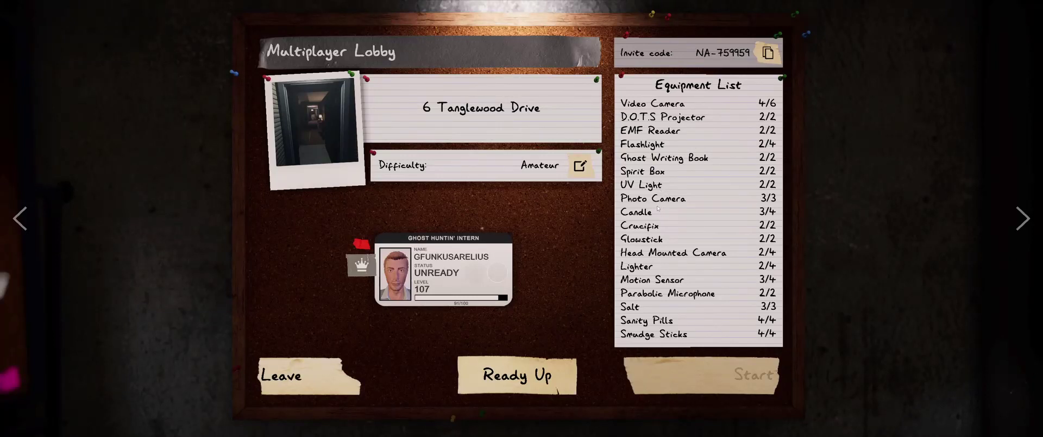
Ready up, review the contract vote board, and start the 6 Tanglewood Drive investigation.
left_click(707, 375)
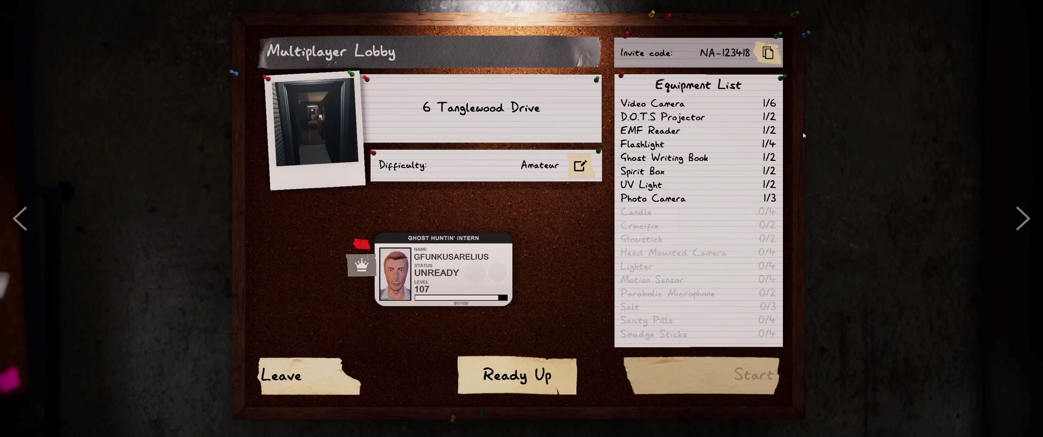
left_click(522, 392)
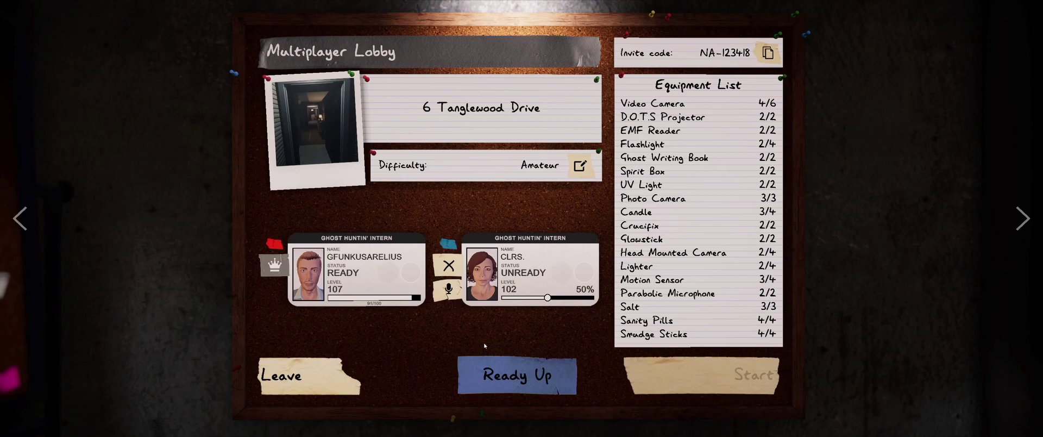
left_click(33, 224)
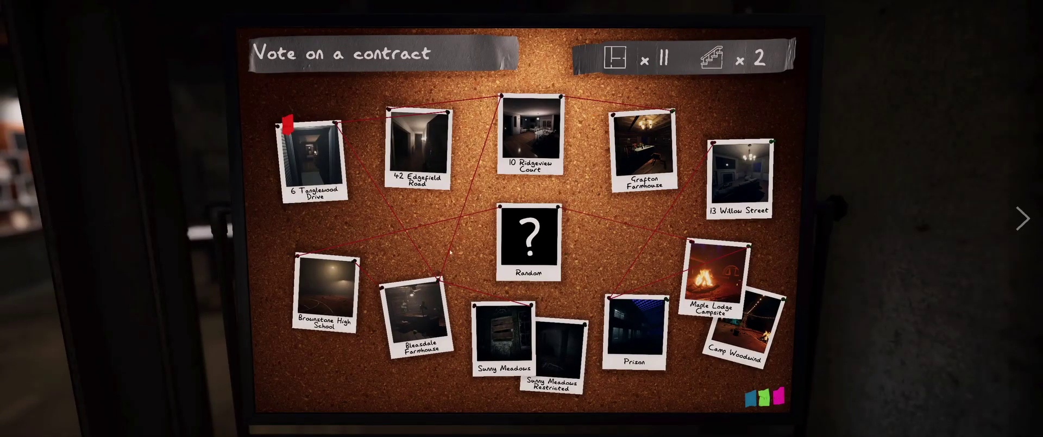
left_click(1019, 221)
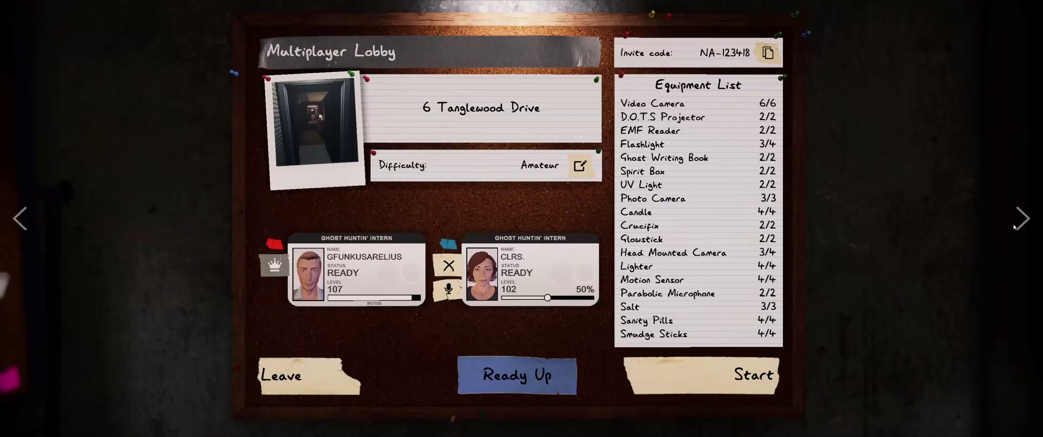
left_click(742, 379)
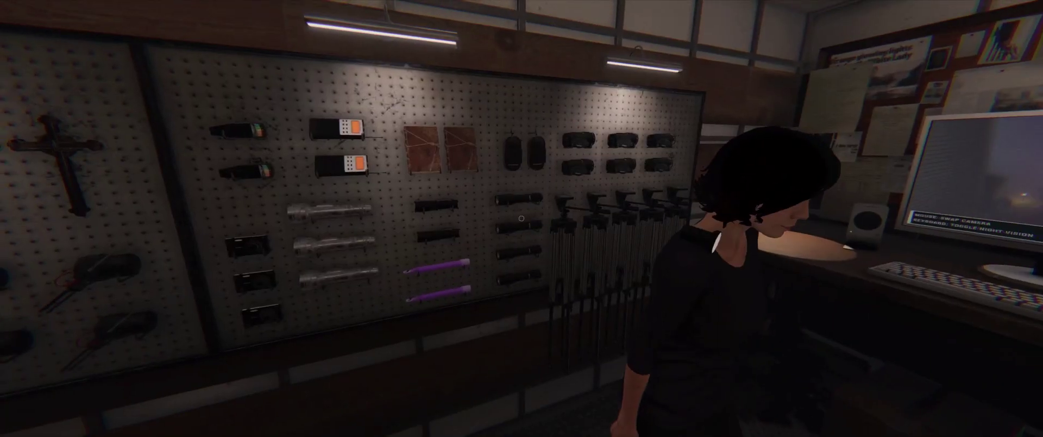
Take a Spirit Box from the truck's equipment wall into hand.
key("e")
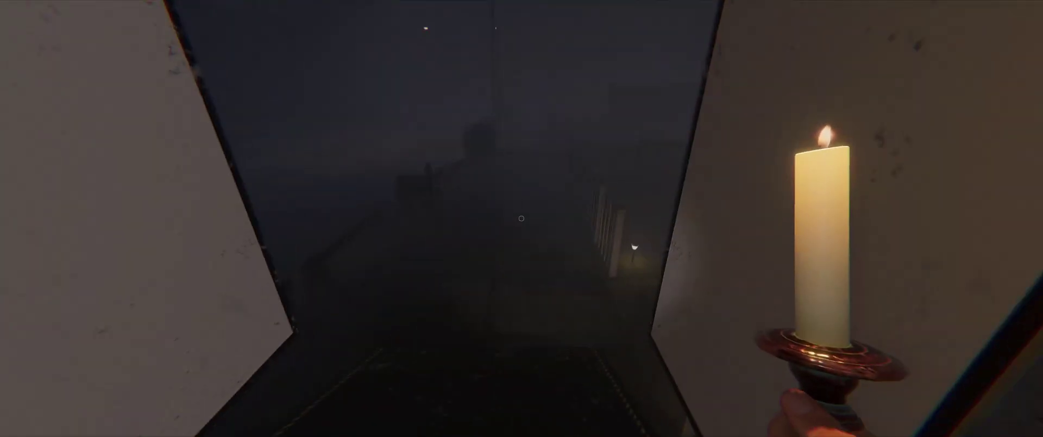
Walk forward to pick up the lit candle.
key("w")
key("w")
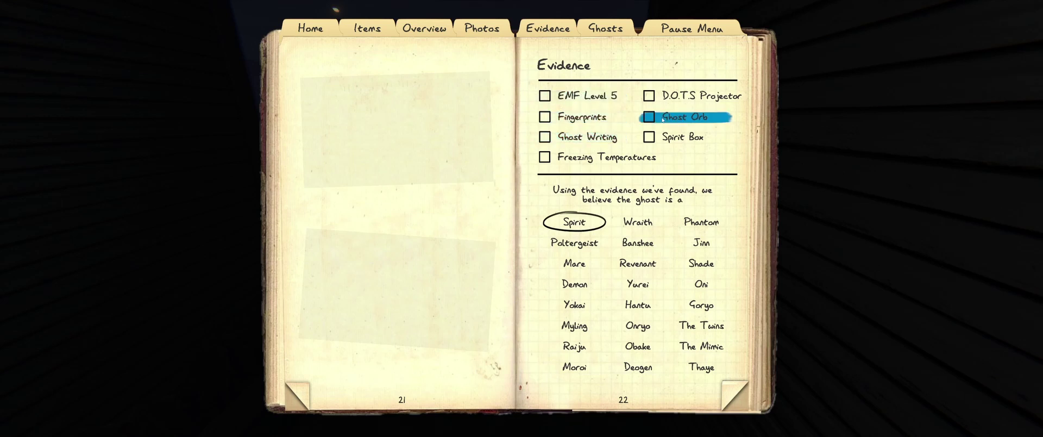
Close the journal, cycle from the flashlight back to salt, and drop the salt shaker.
key("j")
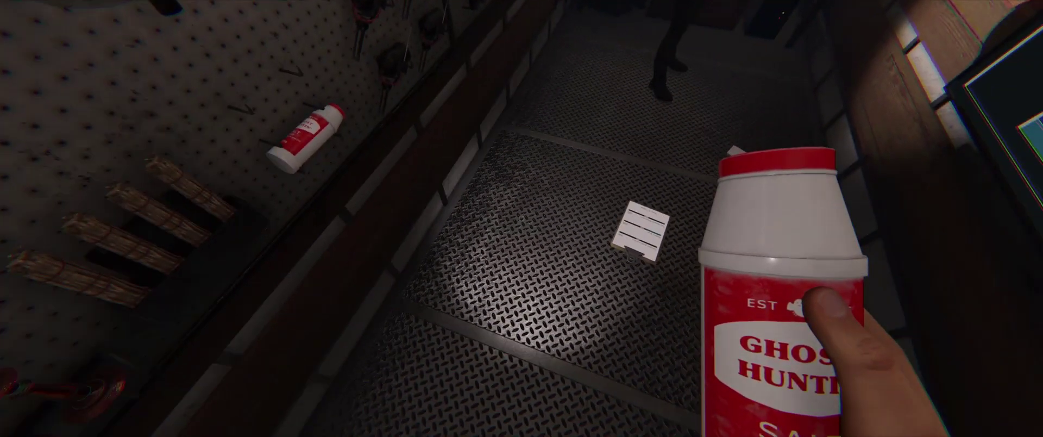
key("q")
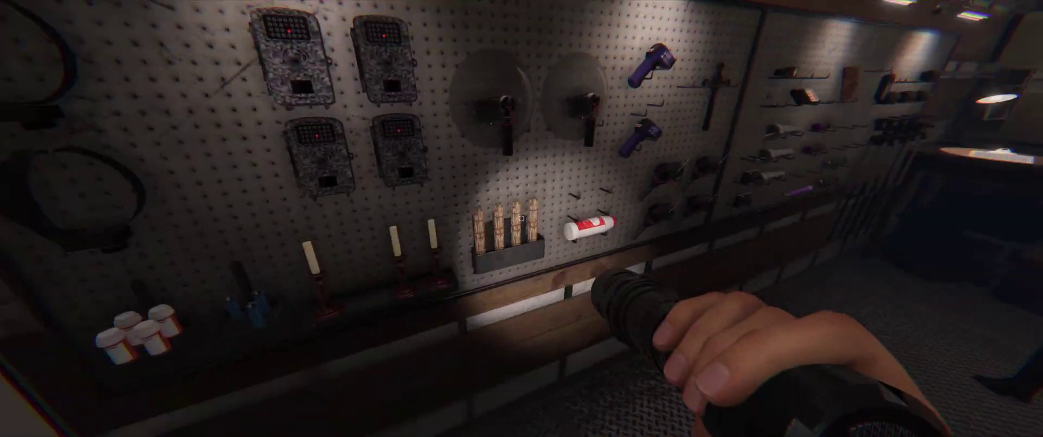
key("q")
key("q")
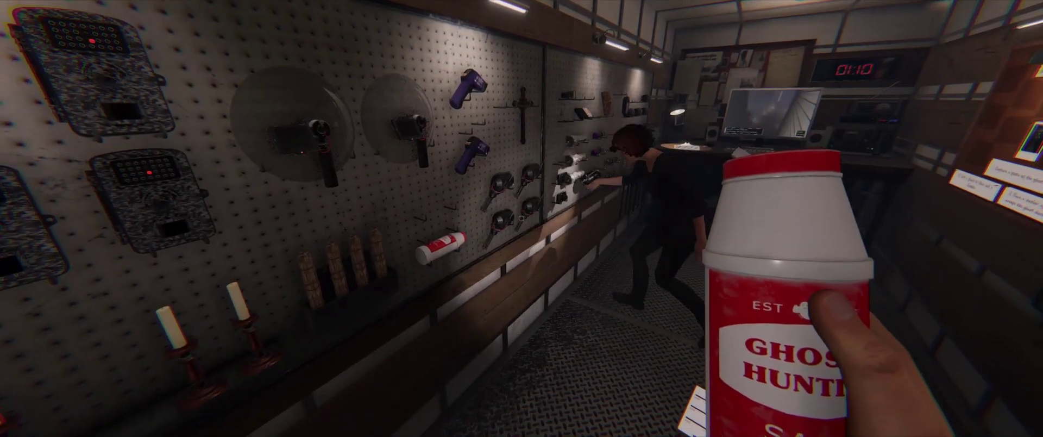
key("g")
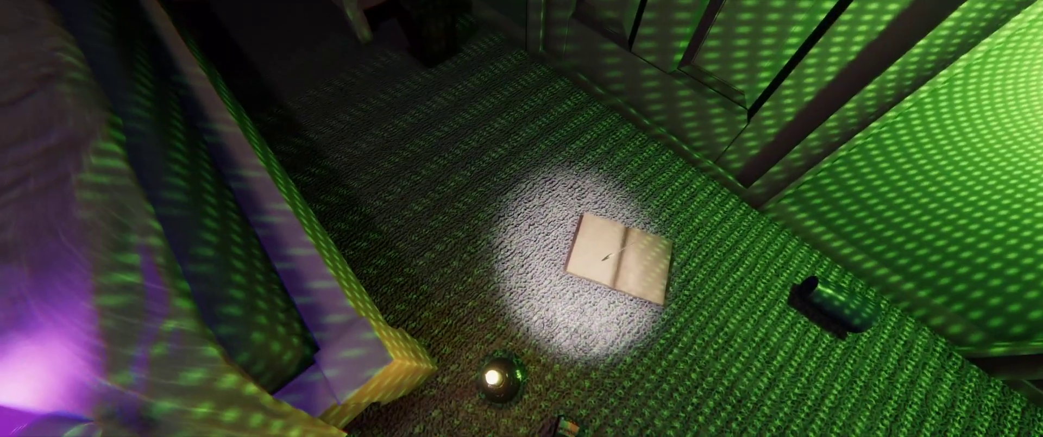
Drop a crucifix beside the ghost writing book and walk back to the bedroom doorway.
key("s")
scroll(522, 219, "down", 1)
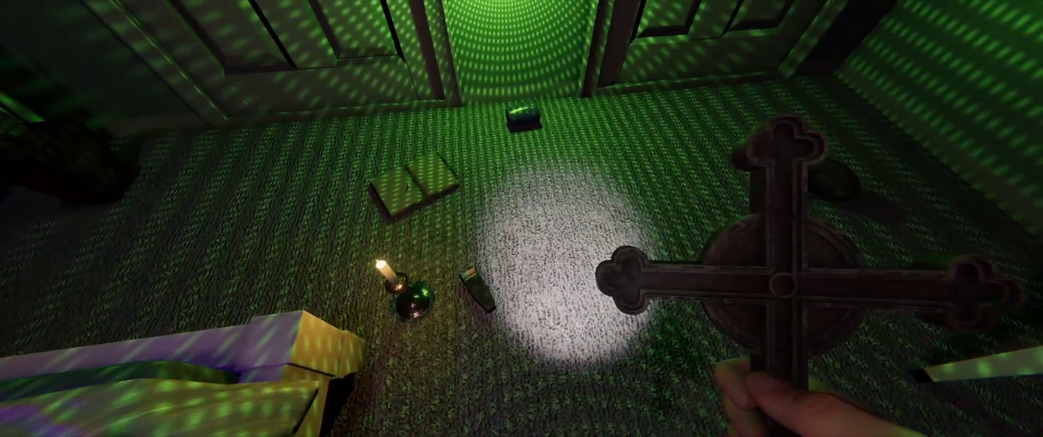
key("g")
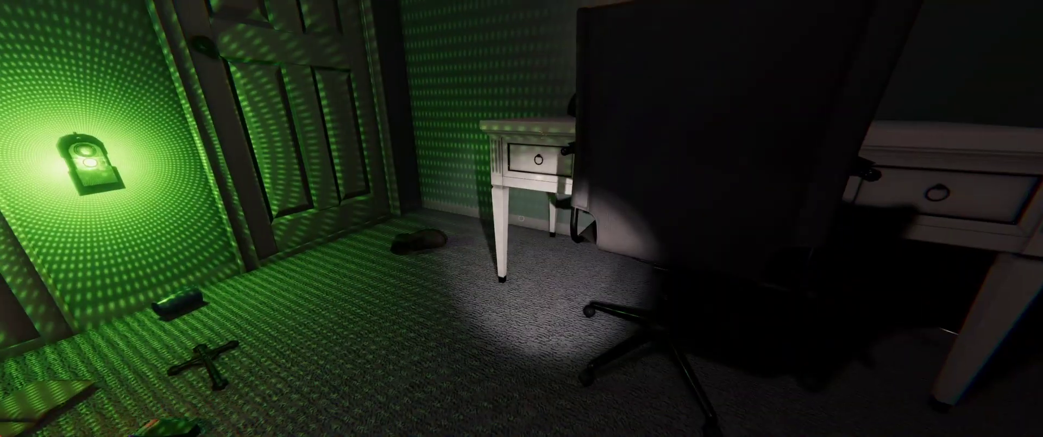
scroll(521, 219, "down", 1)
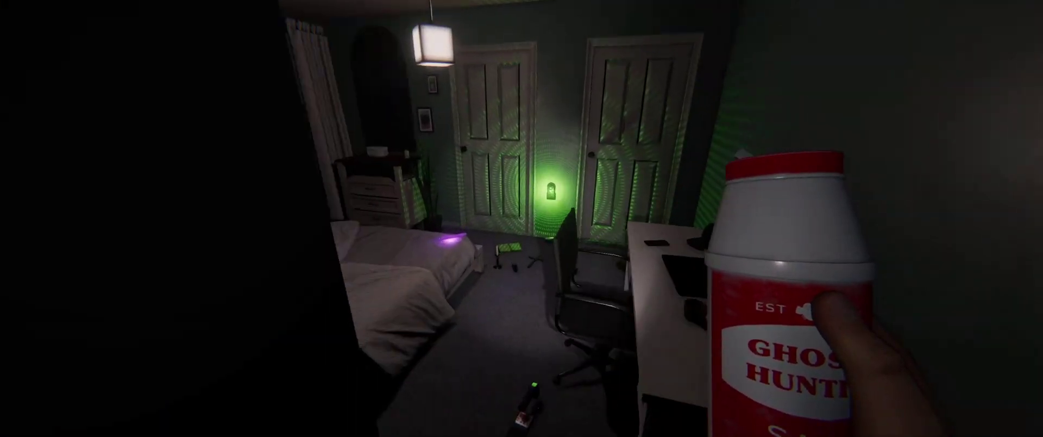
key("w")
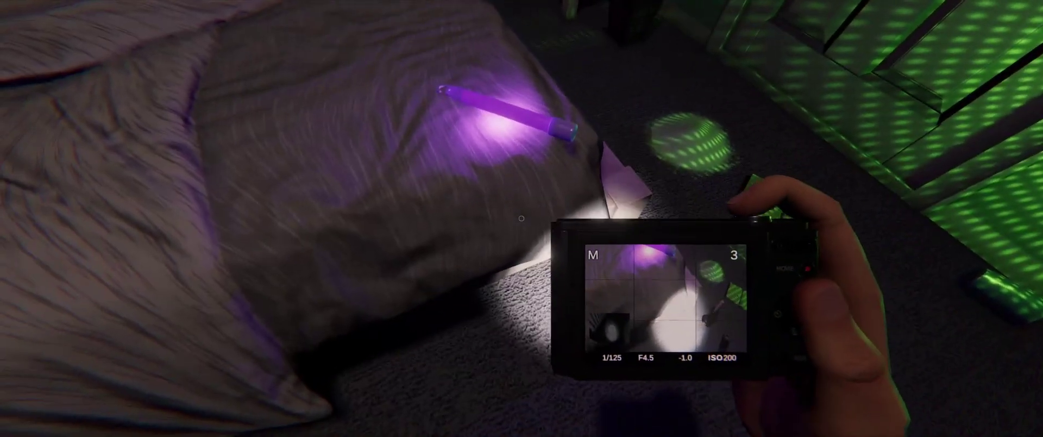
Photograph the footstep by the bed and check it on the journal's Photos page.
left_click(521, 219)
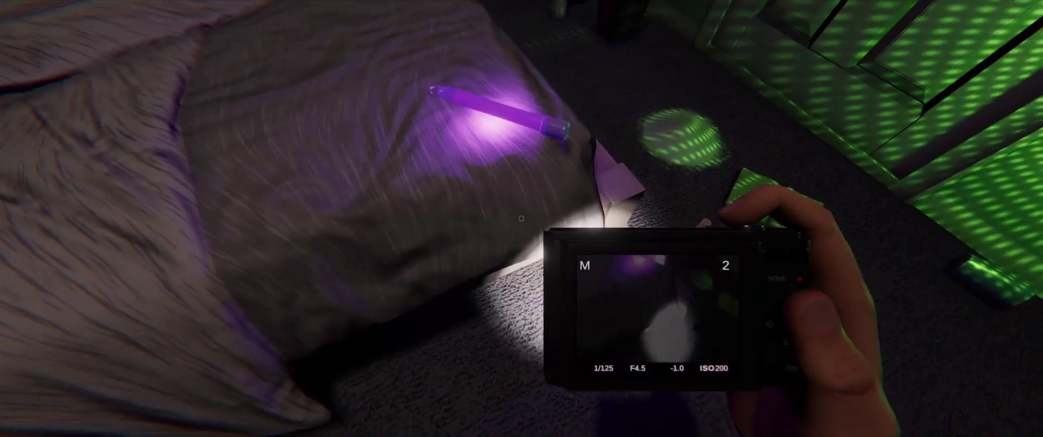
key("j")
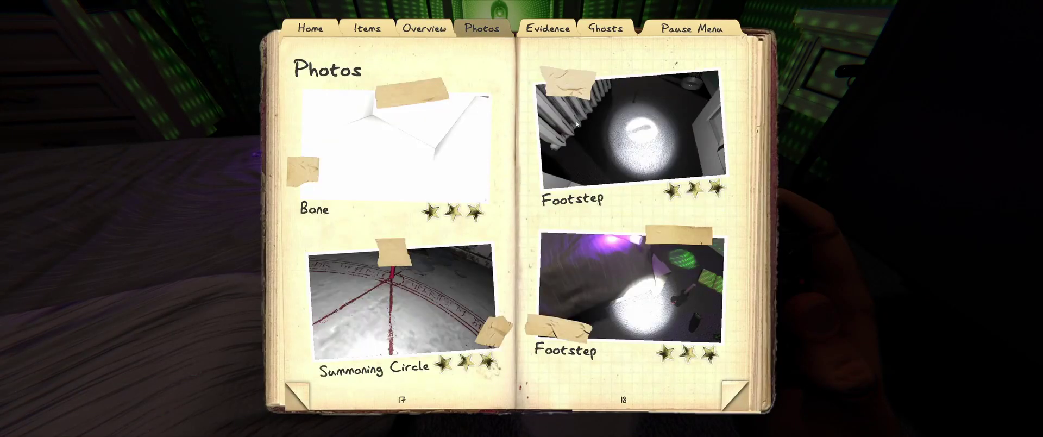
key("j")
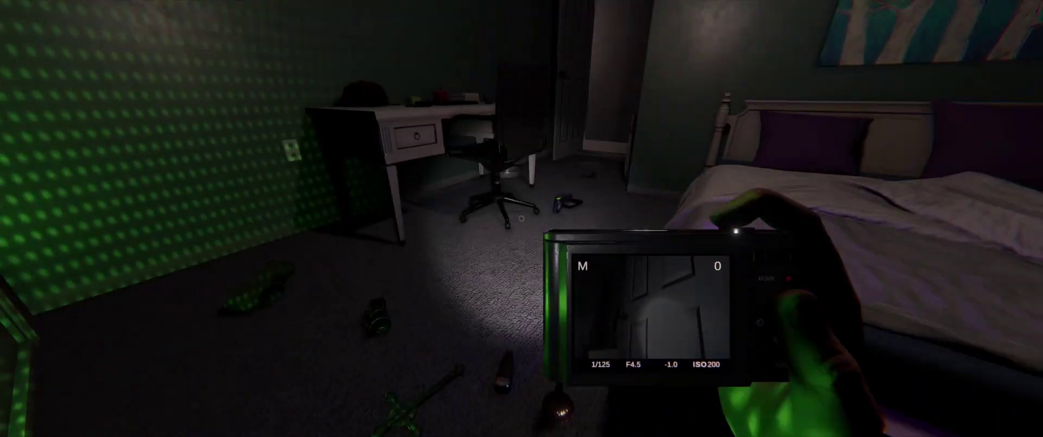
Head through the hallway to the living room, flipping through the journal's photo pages.
key("w")
key("w")
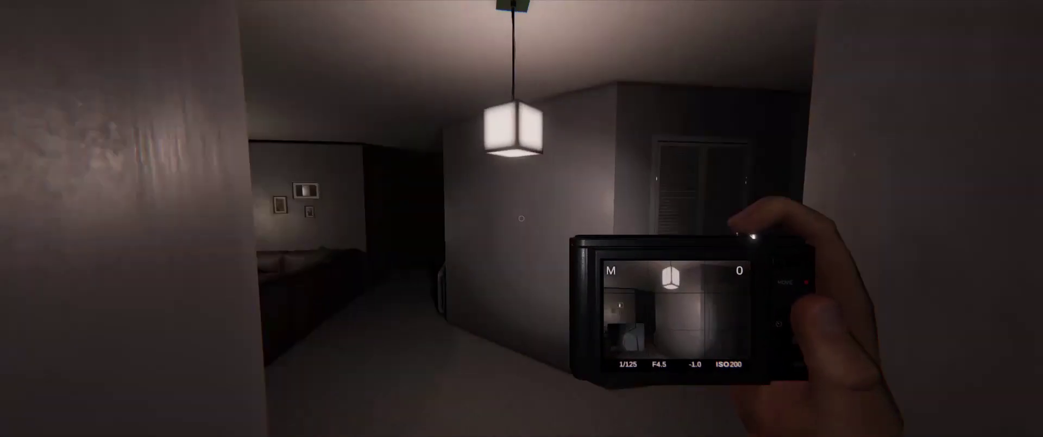
key("j")
left_click(736, 395)
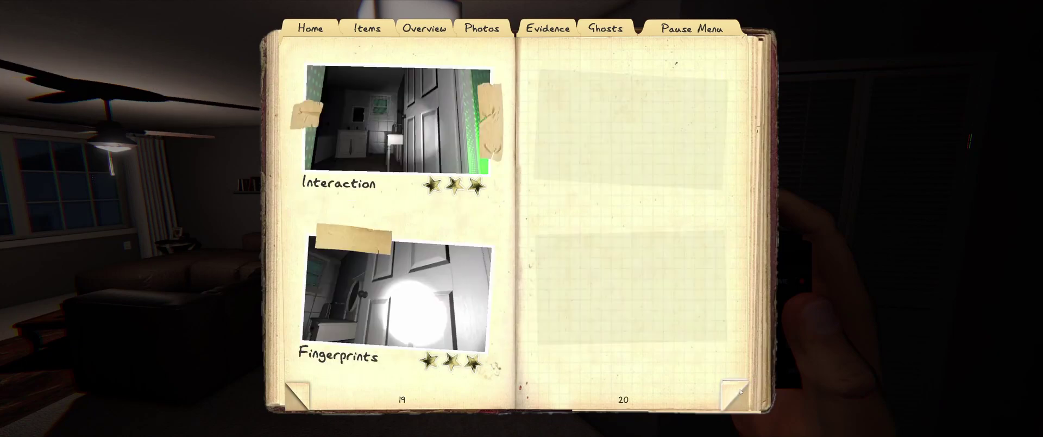
key("j")
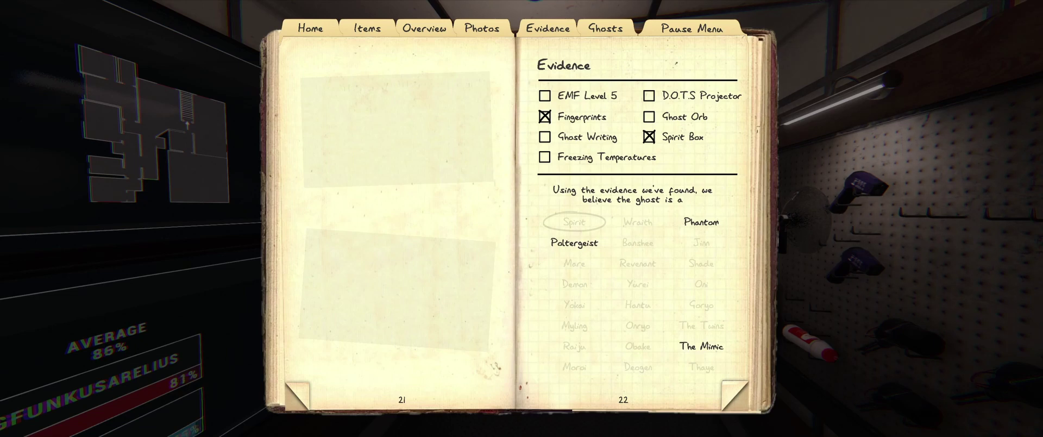
Step back from the bedroom floor items and swap the flashlight for the photo camera.
key("j")
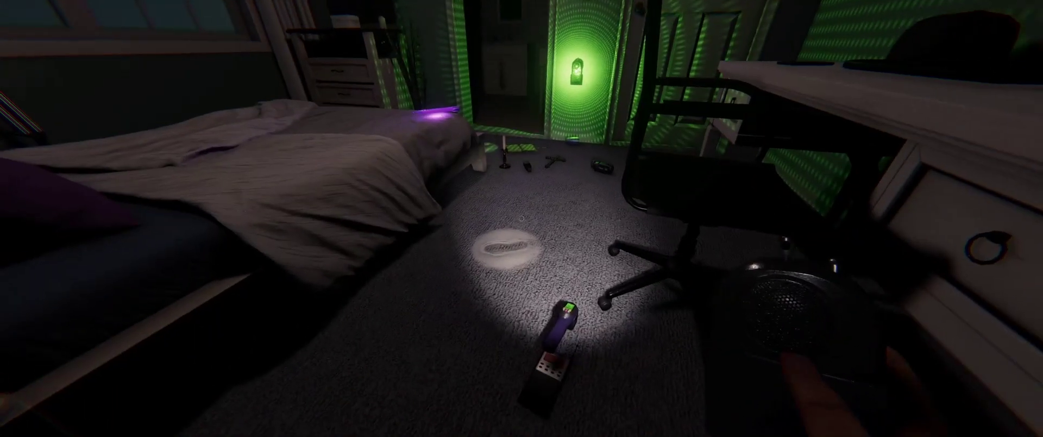
key("s")
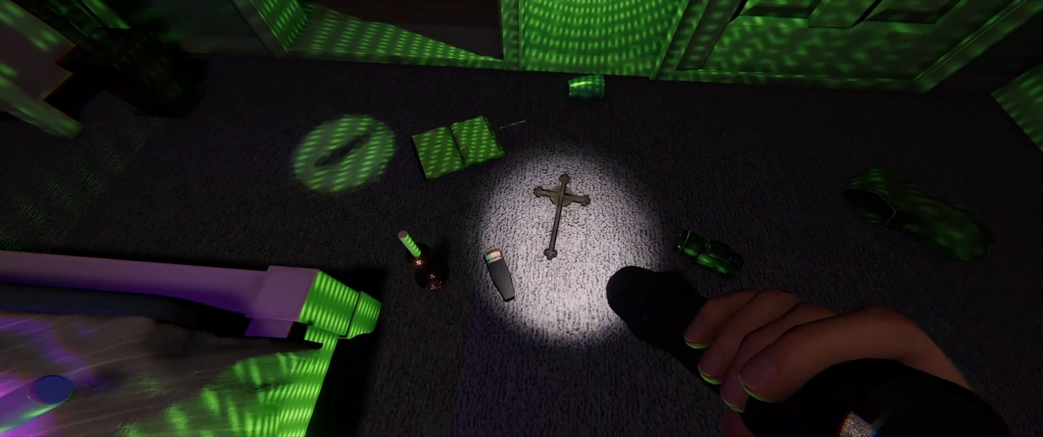
key("q")
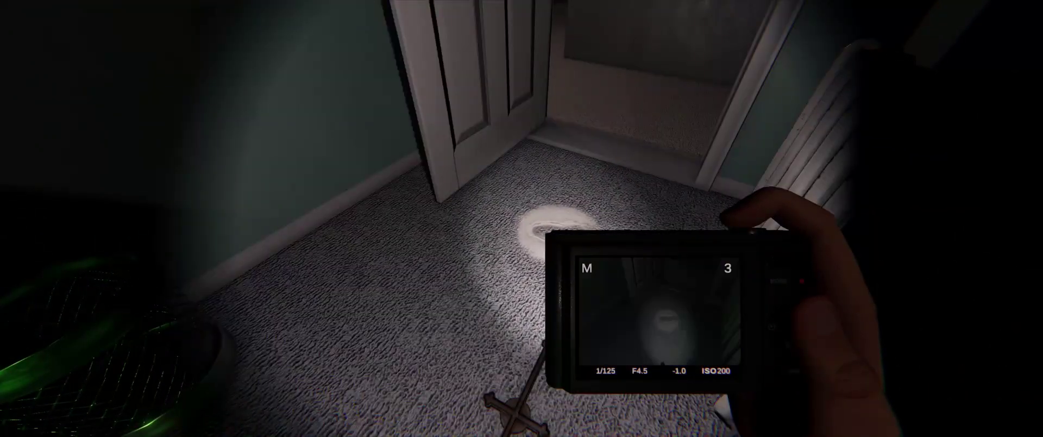
Approach the bedroom floor items, back out the doorway, and view the journal's Evidence page.
key("w")
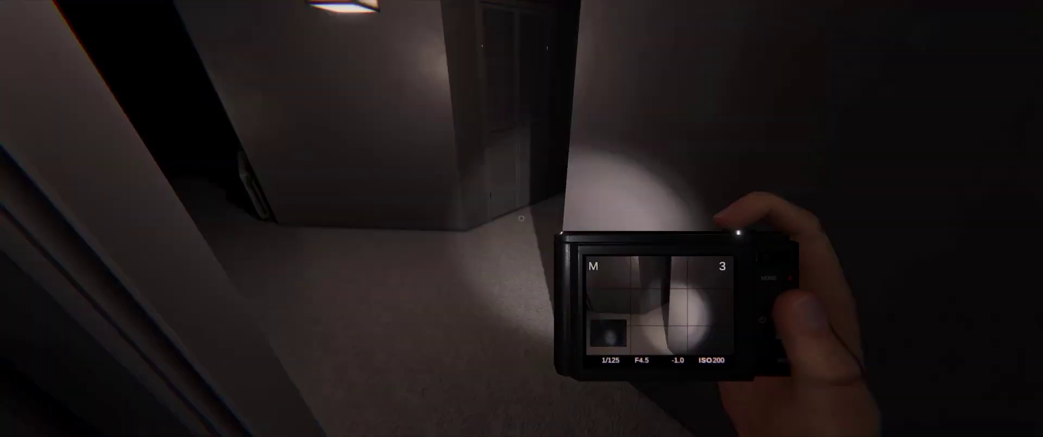
key("s")
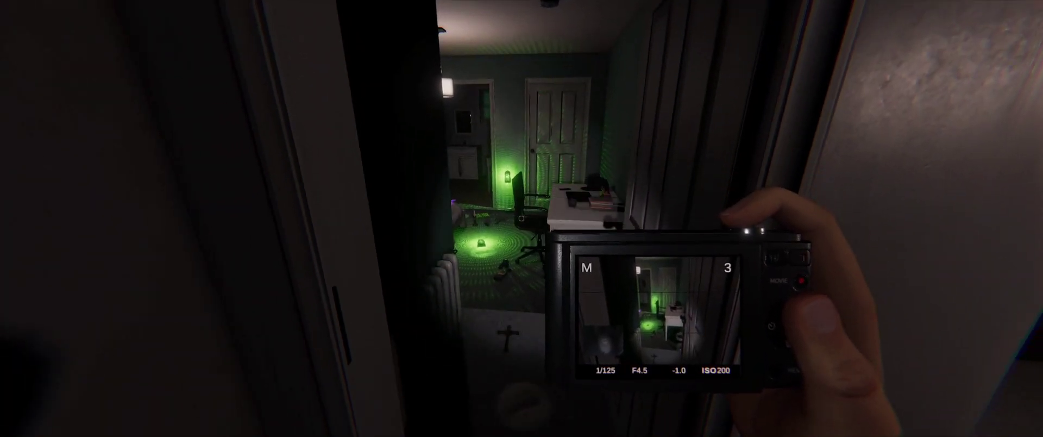
key("j")
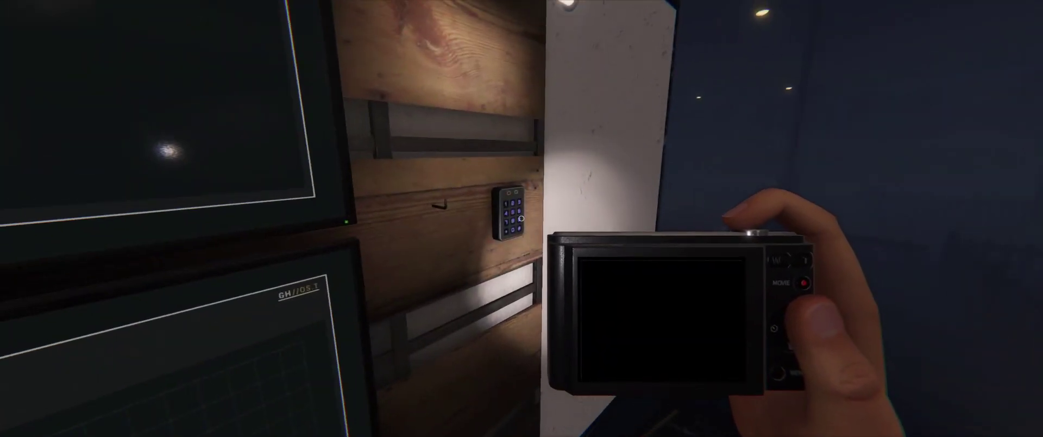
Confirm Fingerprints, Ghost Writing, Spirit Box and circled Poltergeist in the journal, then close it.
key("j")
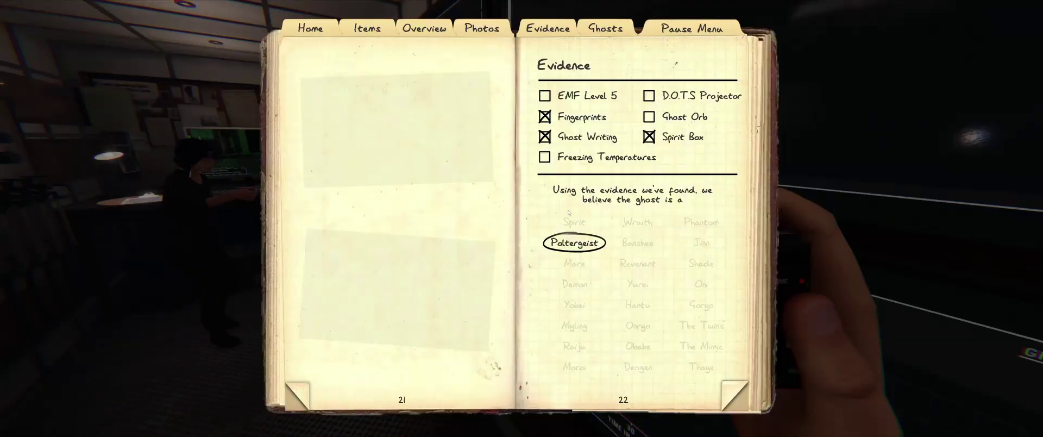
key("j")
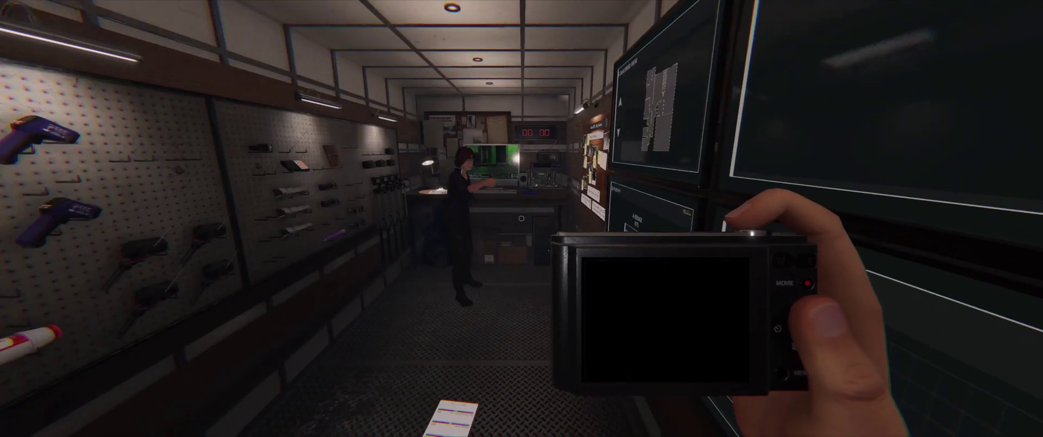